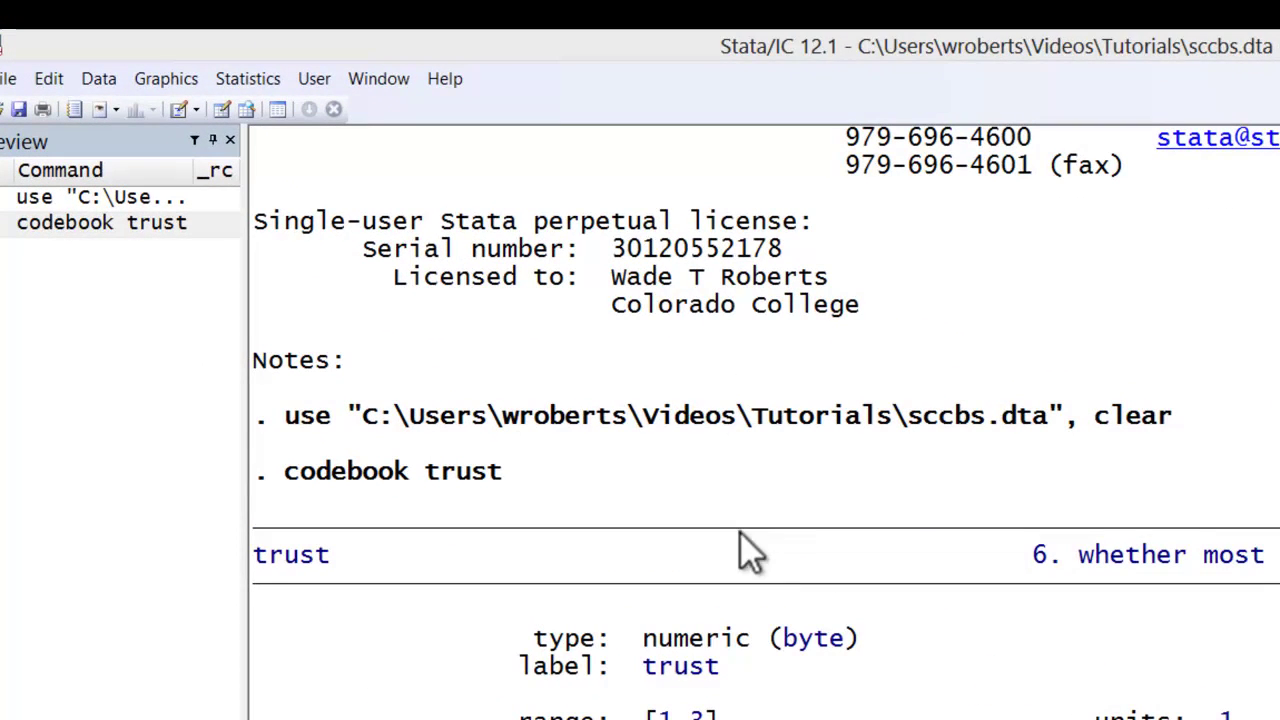
- Open the Recode categorical variable dialog for trust and view the recode rule syntax help
left_click(104, 77)
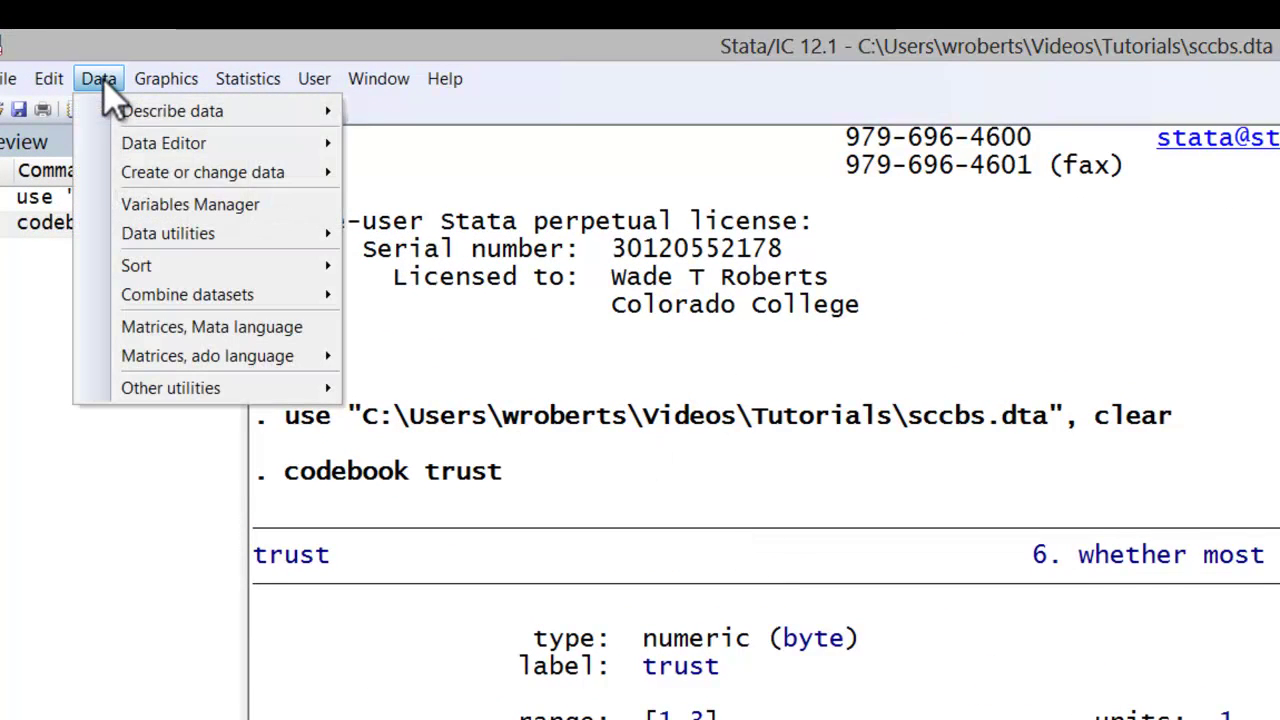
mouse_move(135, 172)
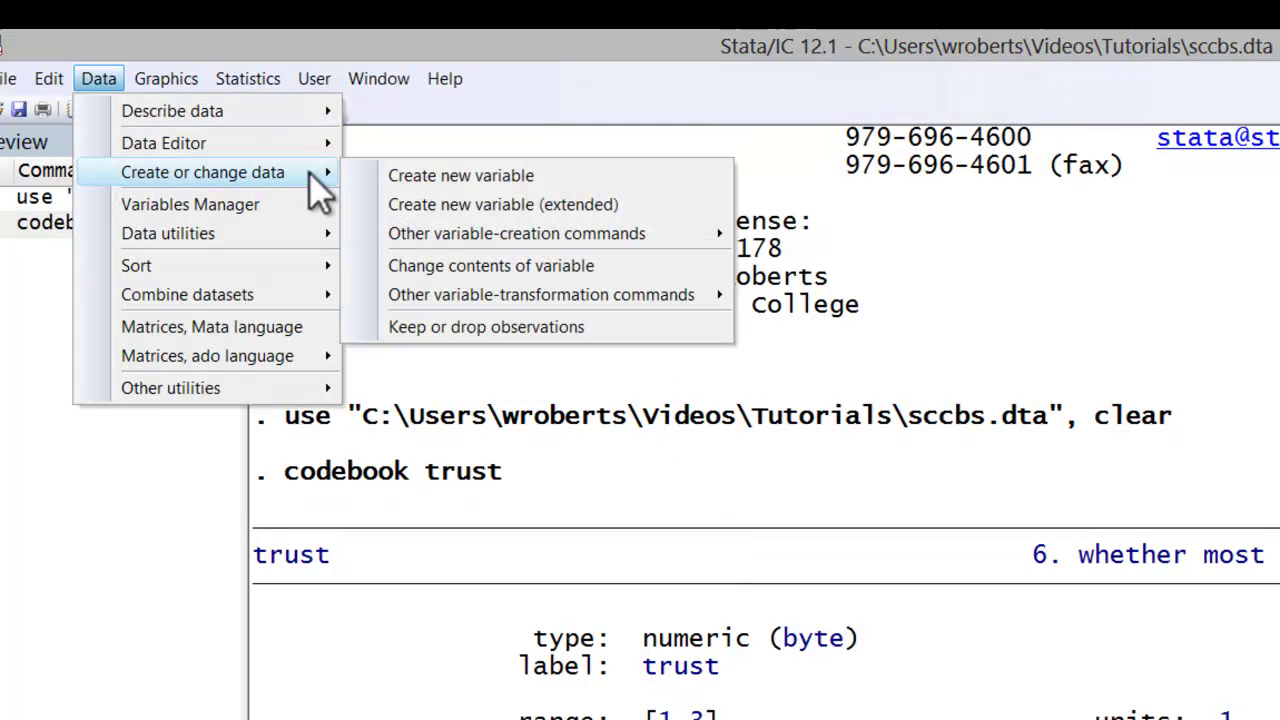
mouse_move(565, 305)
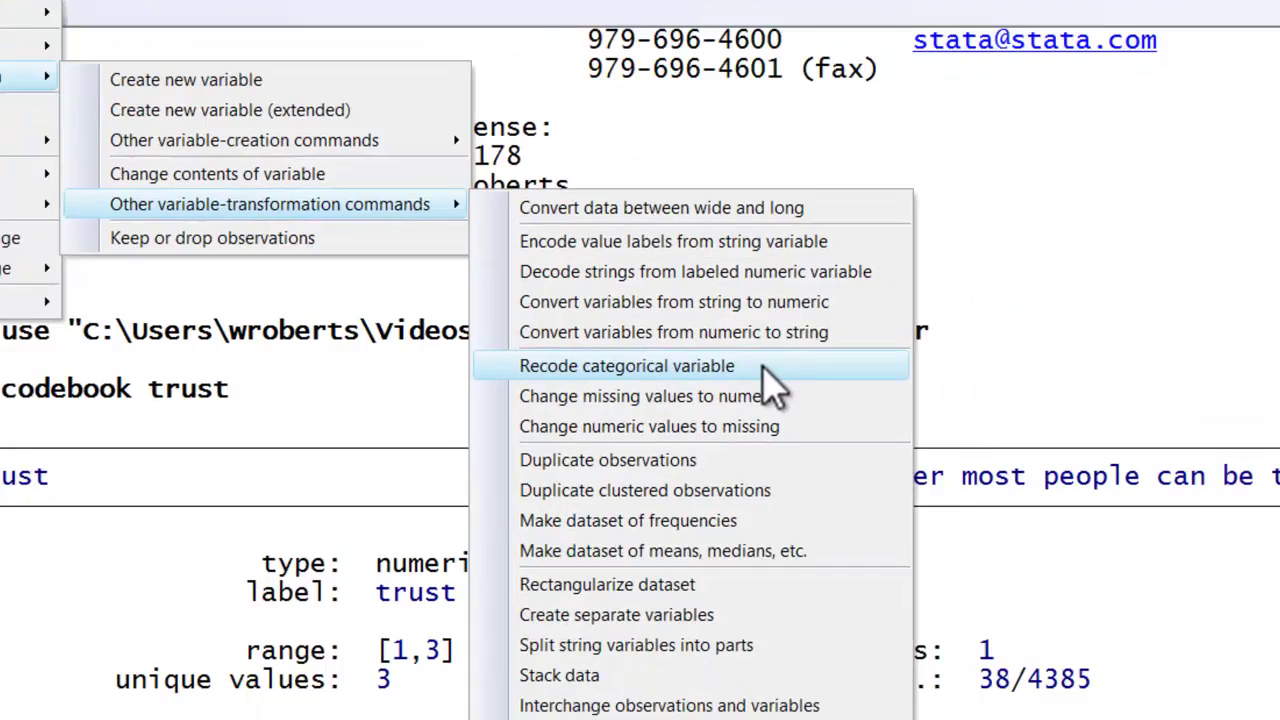
left_click(1000, 450)
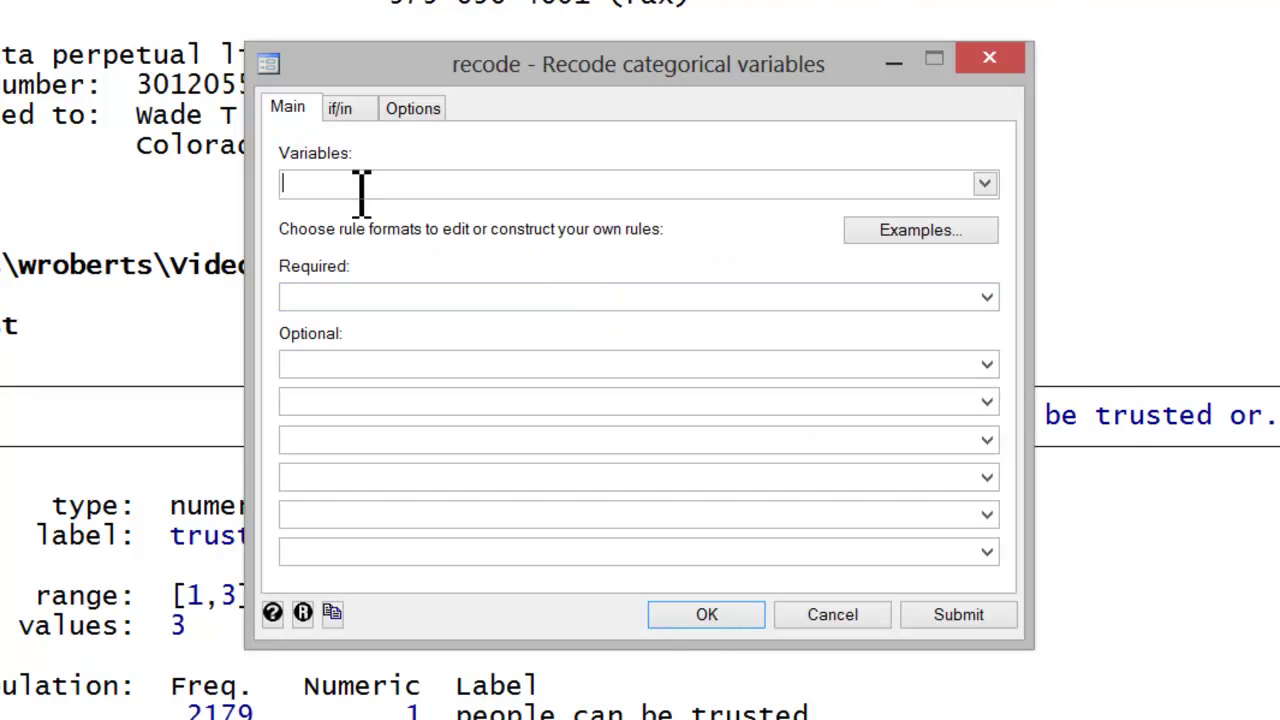
type("trust")
left_click(389, 300)
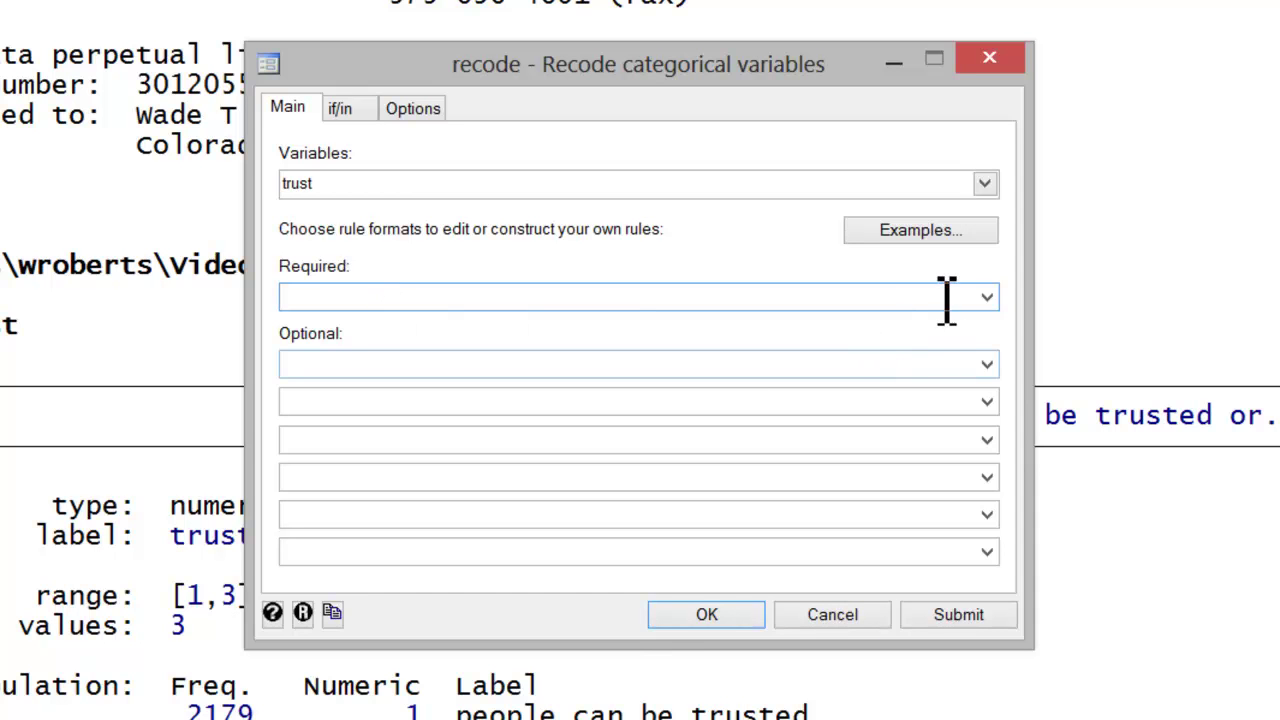
left_click(987, 297)
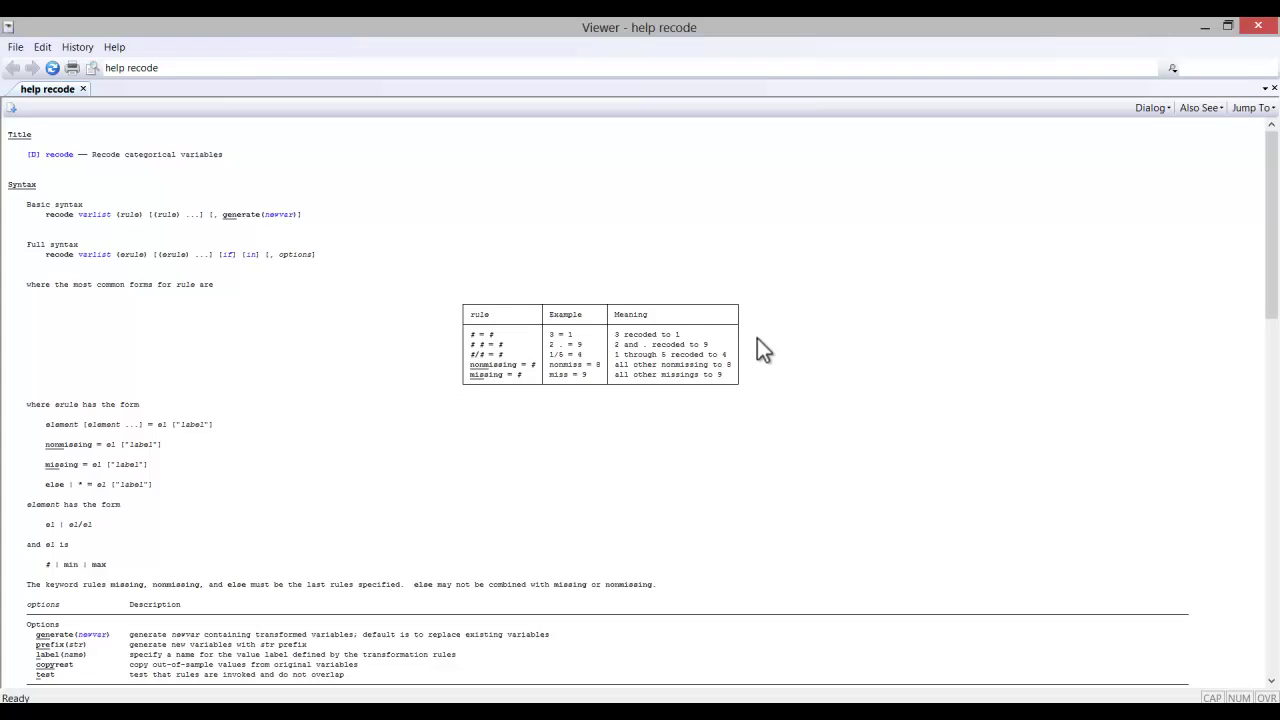
- Enter the rules (1=3 "people can be trusted")(2=1 "you can't be too careful")(3=2 "depends")
left_click(1260, 26)
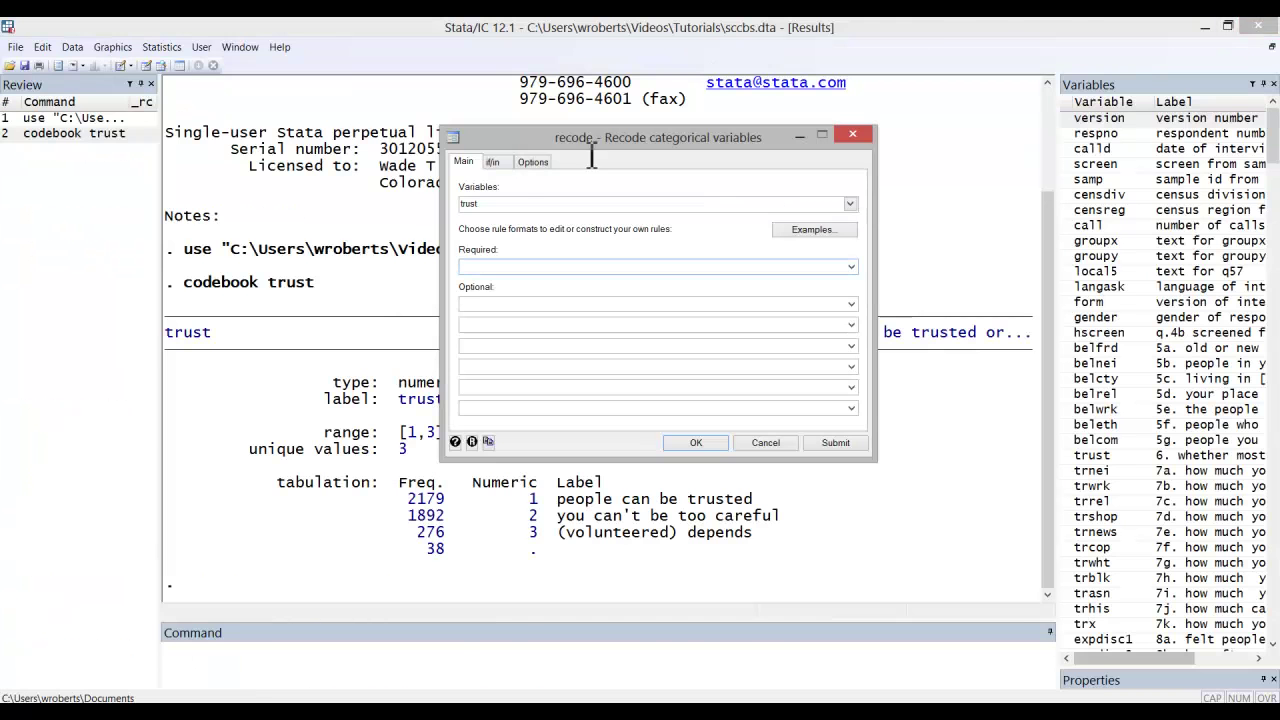
left_click(518, 267)
type("(1")
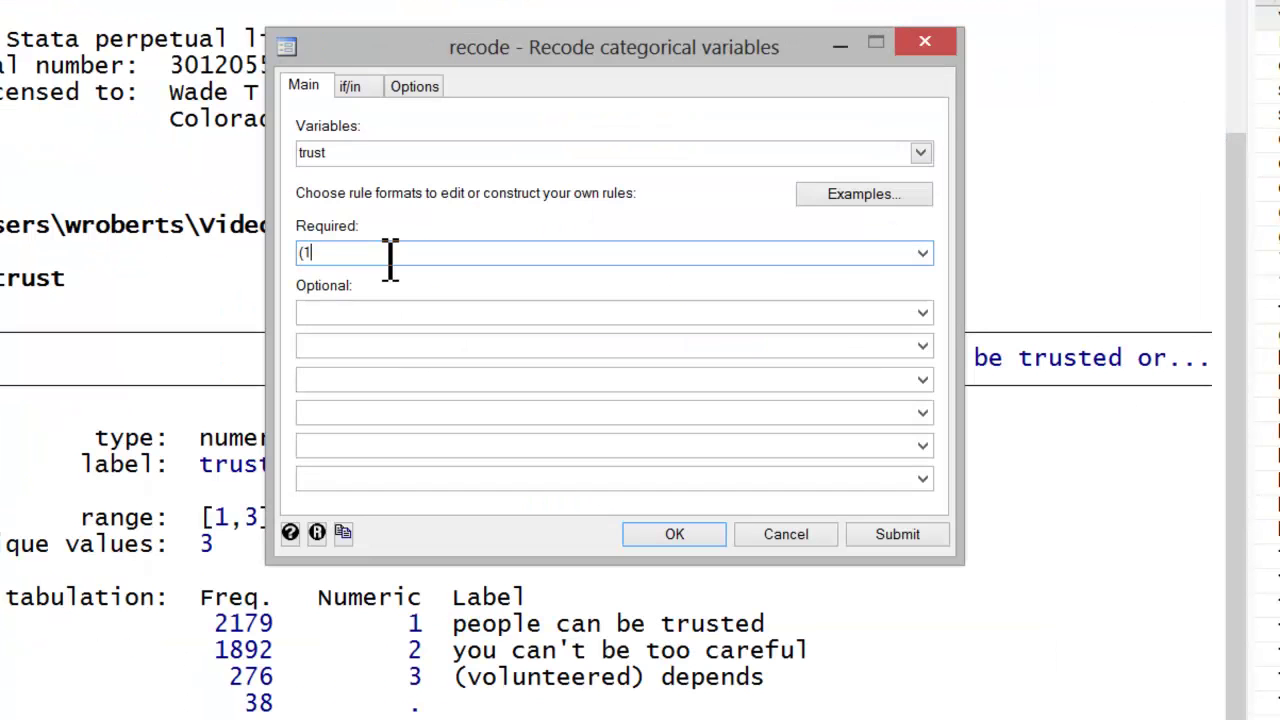
type("=")
type("3 ")
type("\"")
type("va")
key("BackSpace")
key("BackSpace")
type("people can be trusted\"")
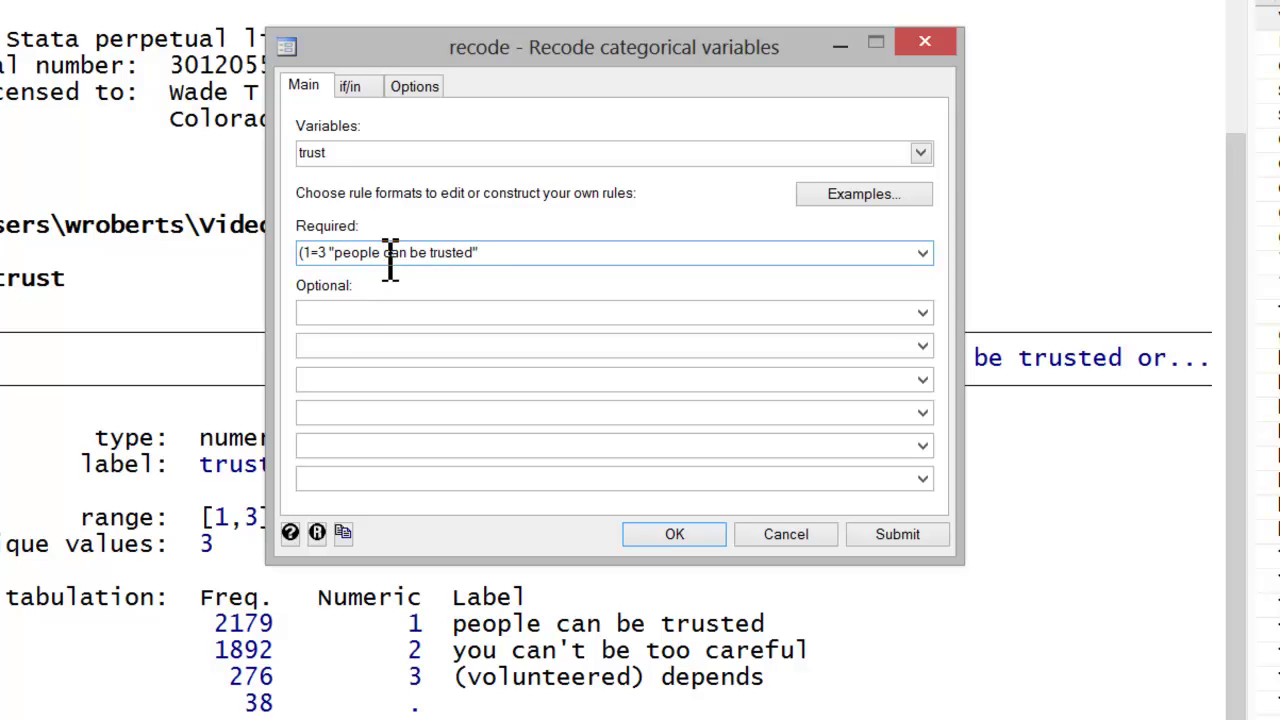
type(")(2=1 \"you can't be")
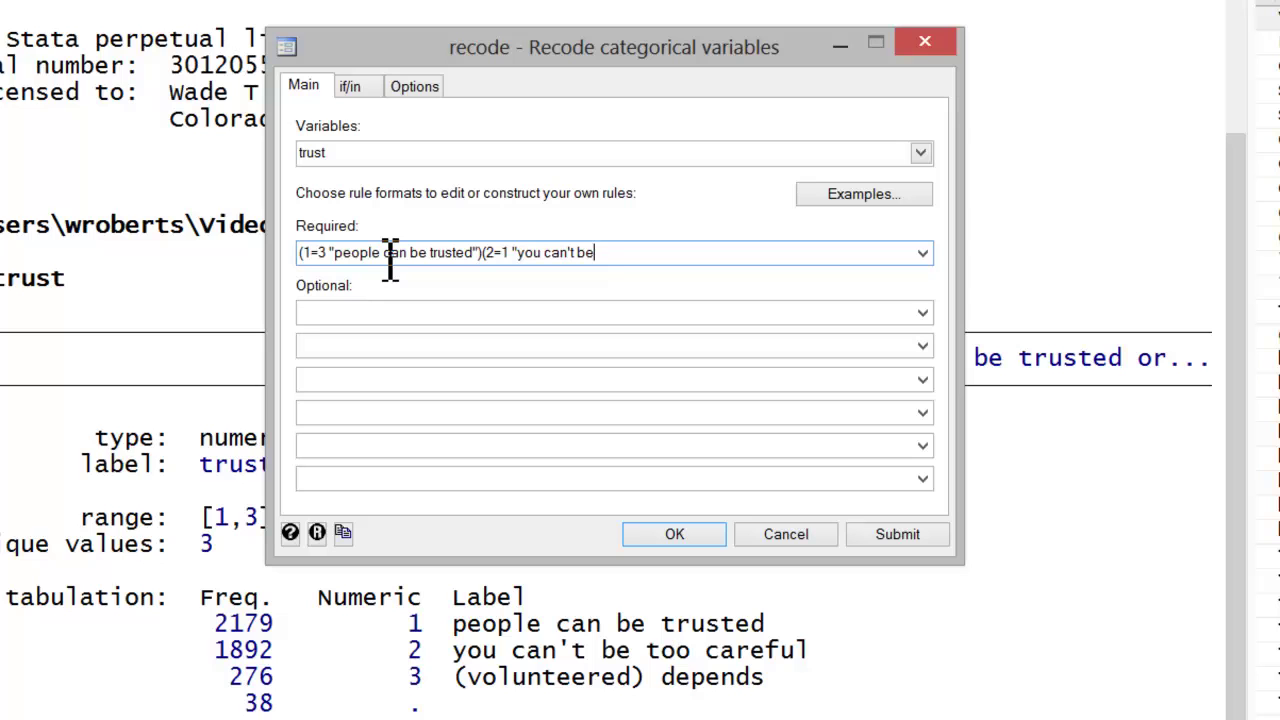
type(" too careful\")(3=2")
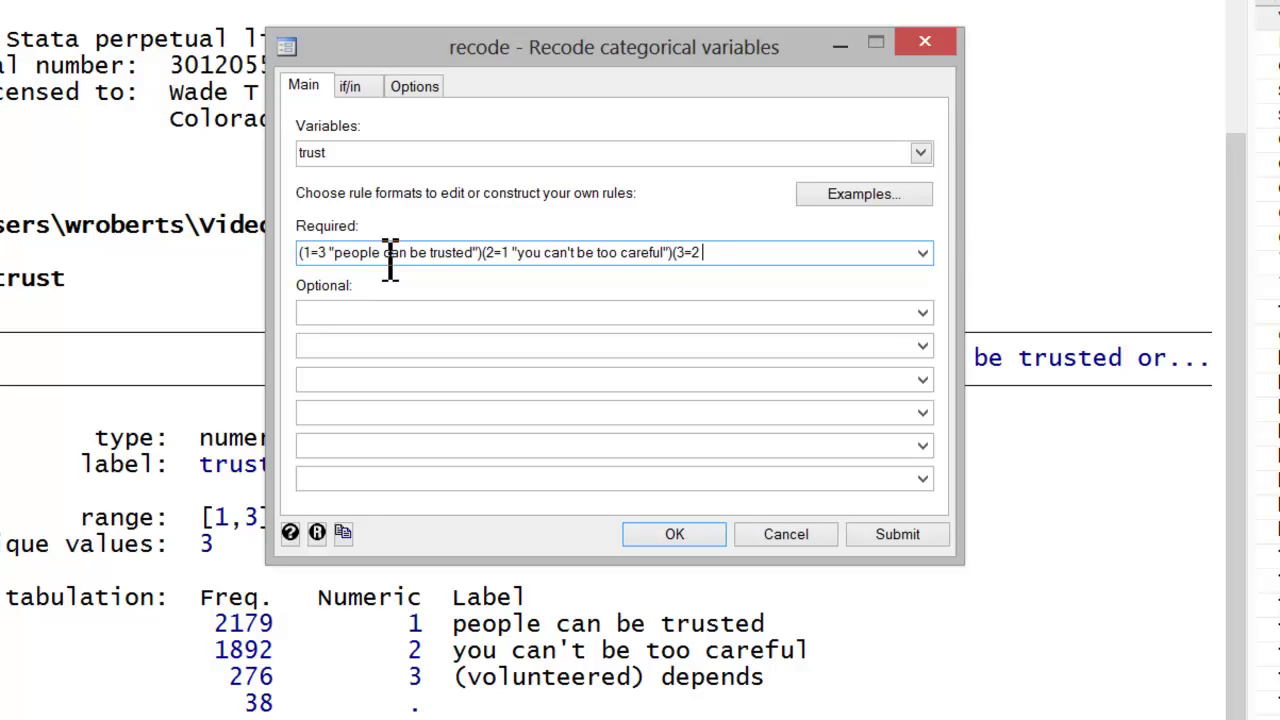
type(" \"depends\")")
- Set the recode to generate new variable trustr with value label trustr and test rules for overlap
left_click(428, 87)
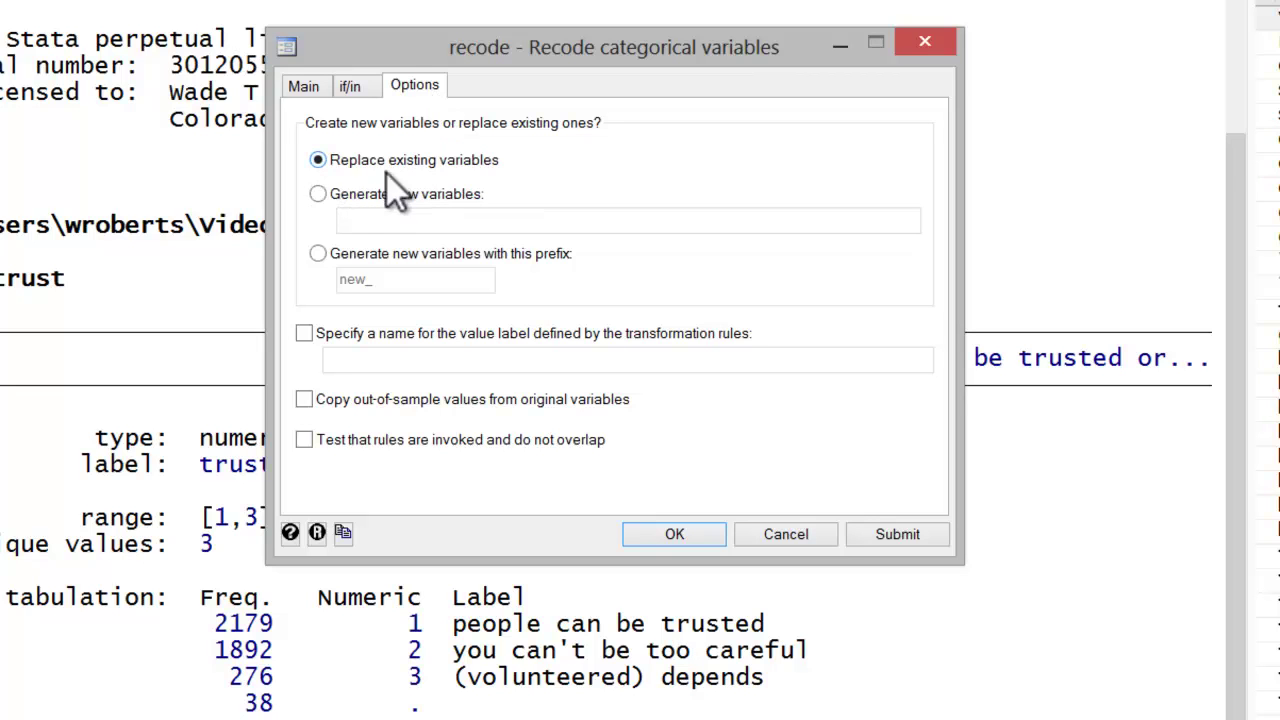
left_click(318, 194)
left_click(384, 222)
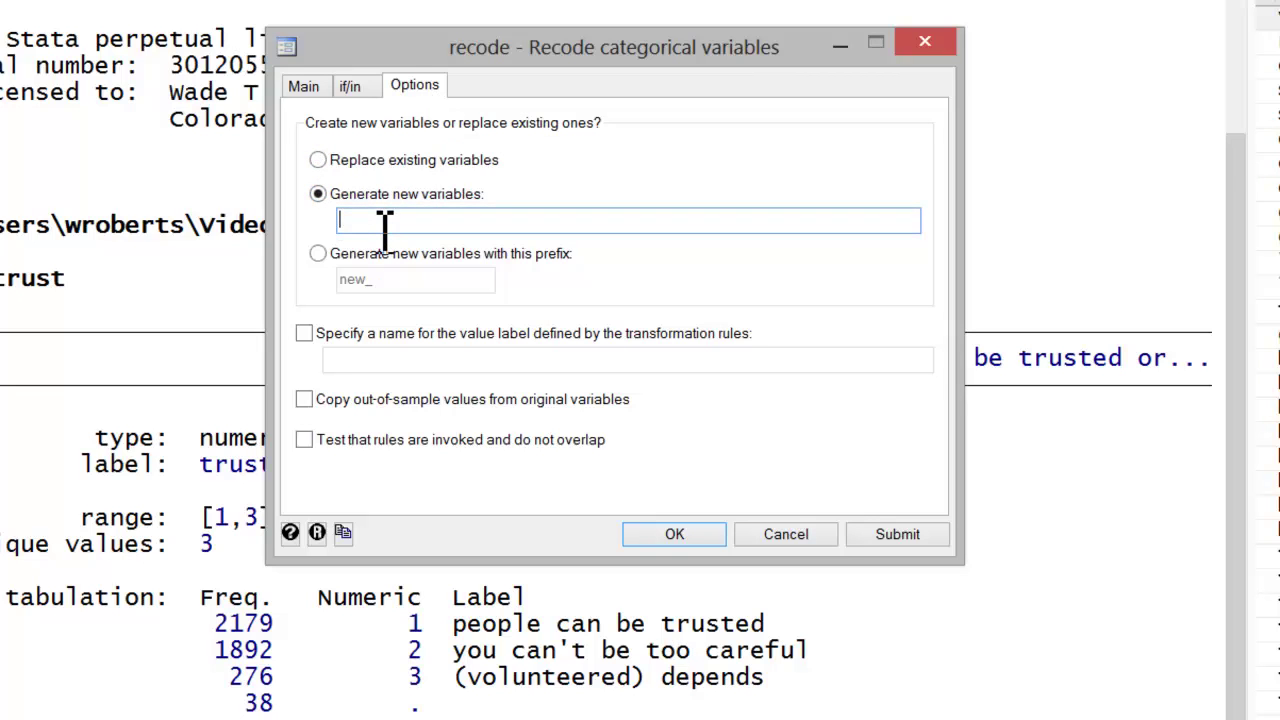
type("trustr")
left_click(305, 334)
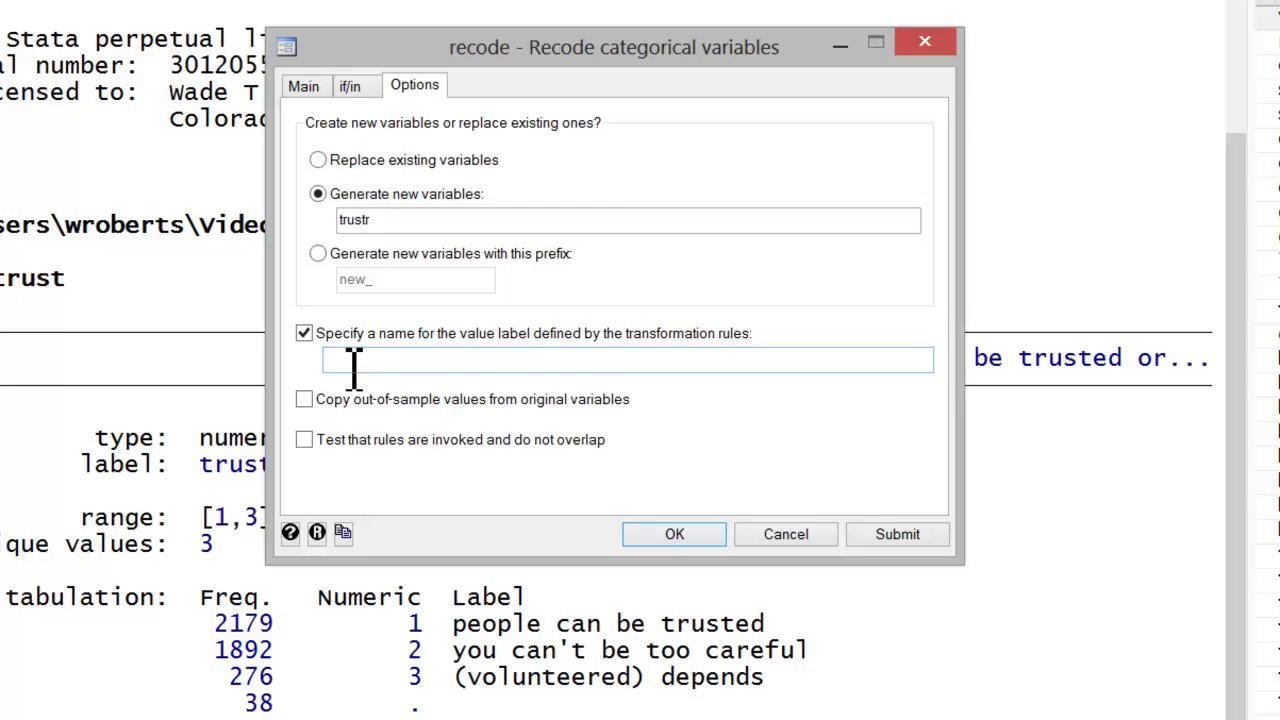
left_click(353, 368)
type("tru")
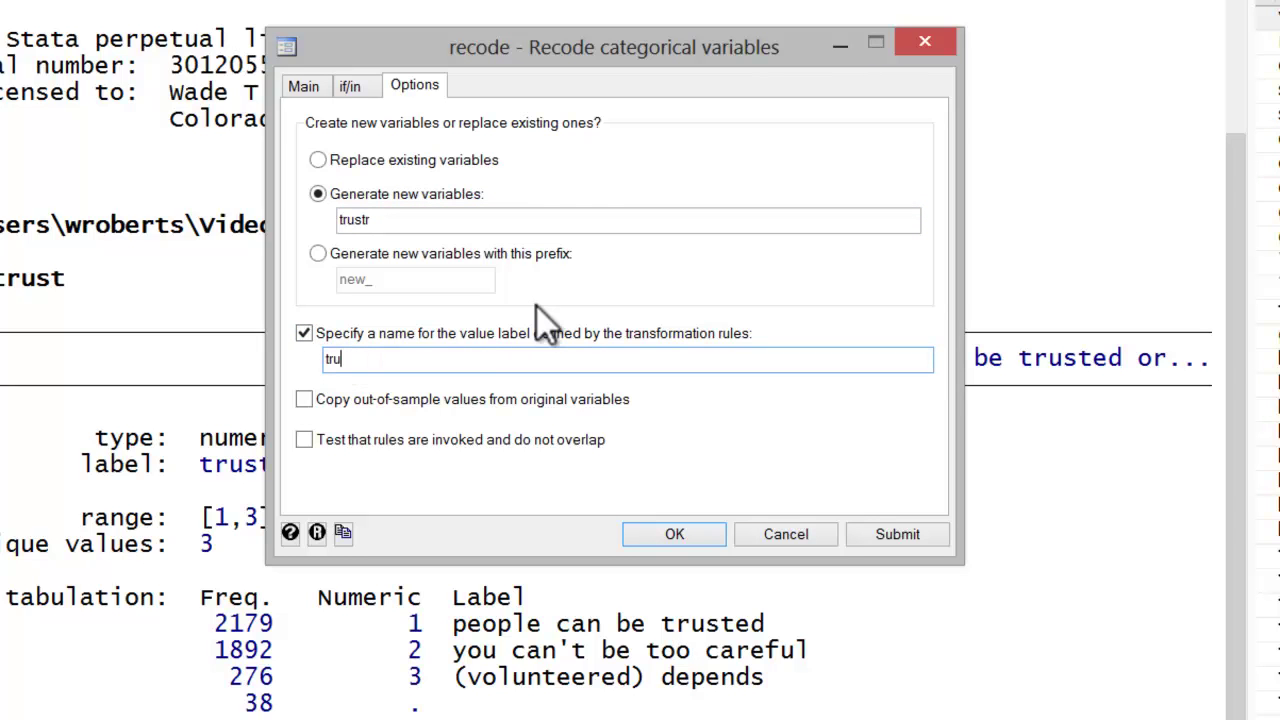
type("str")
left_click(307, 444)
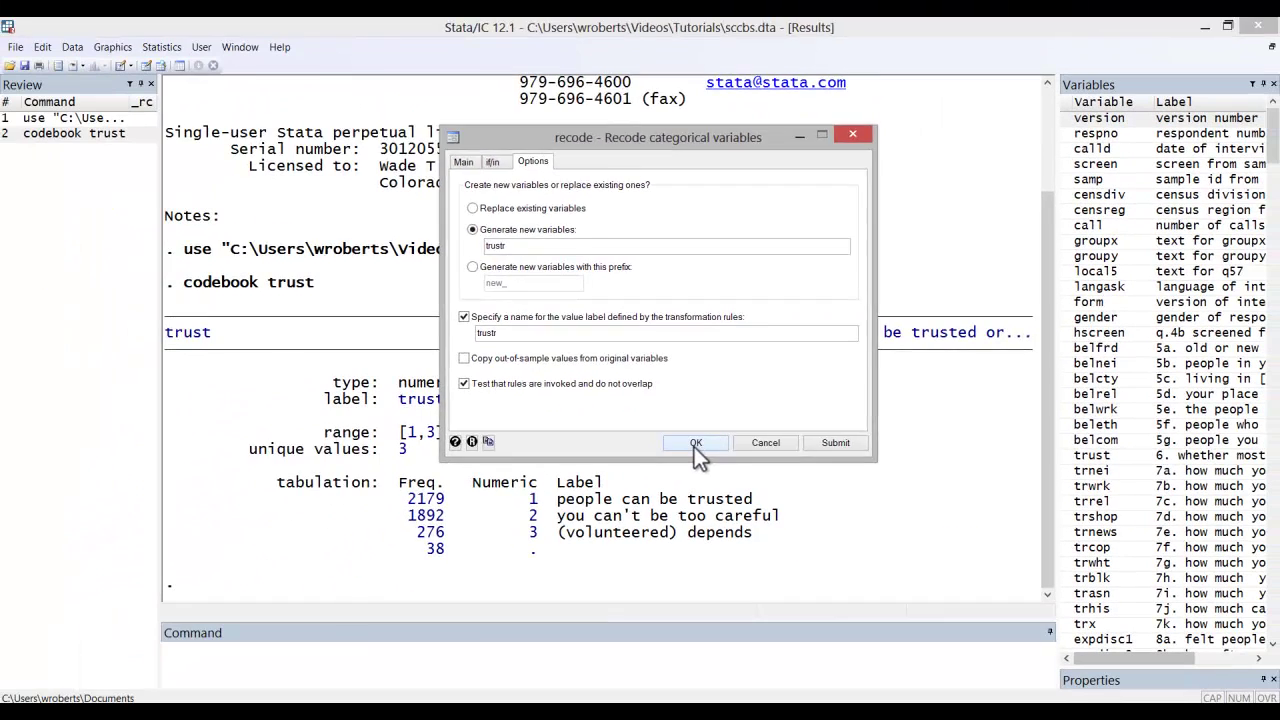
- Run the trust recode and show codebook trustr: 1892 careful, 276 depends, 2179 trusted
left_click(674, 534)
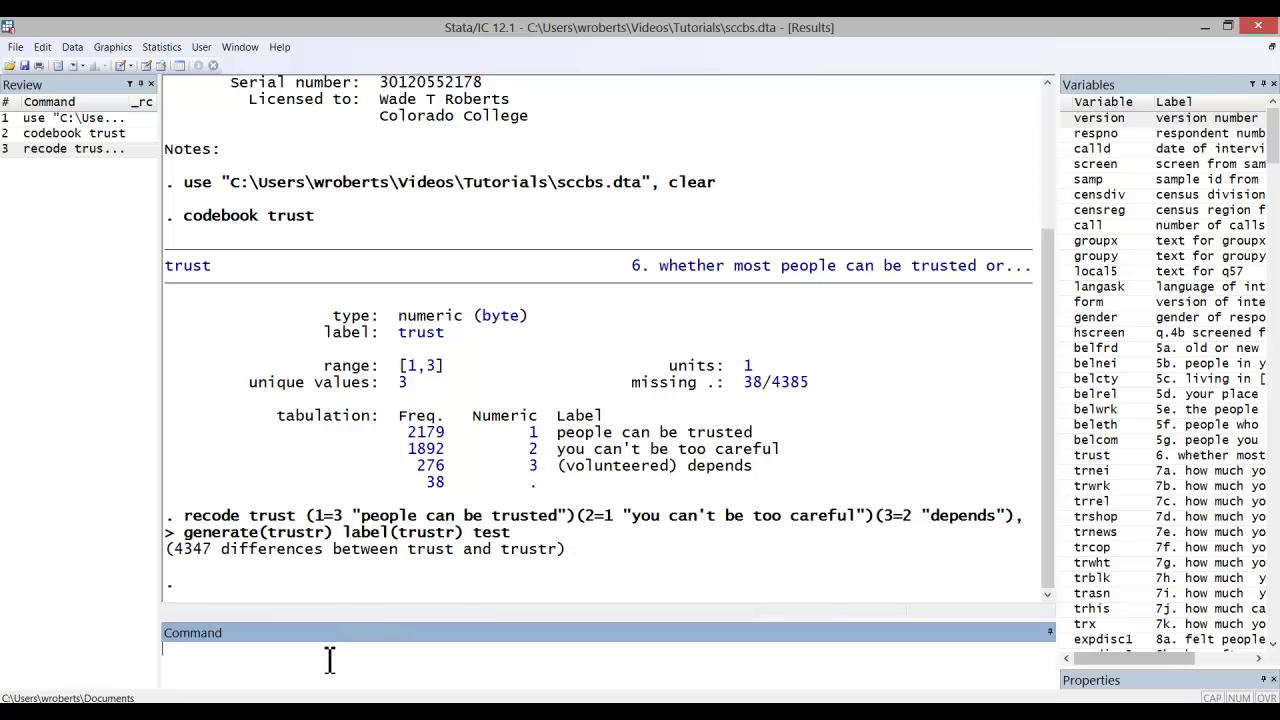
type("codebbo")
key("BackSpace")
key("BackSpace")
type("ook trustr")
key("Return")
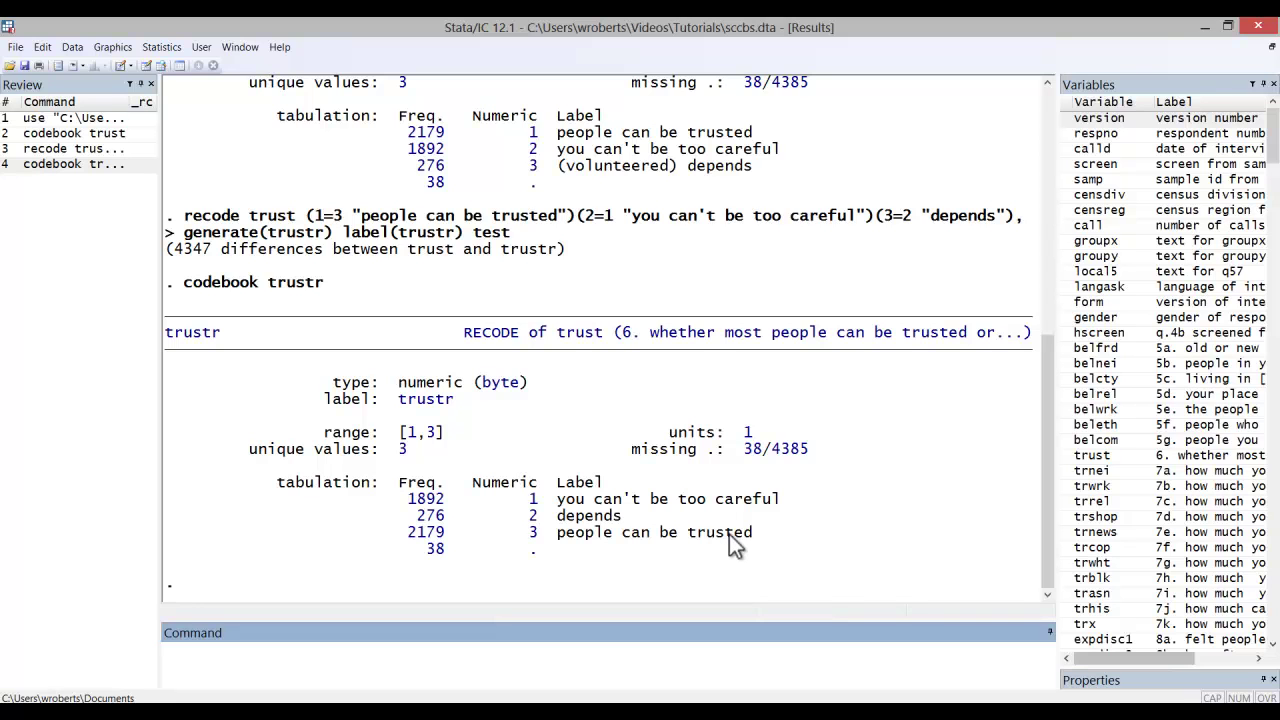
- Run codebook health to list its five categories from poor (0) to excellent (4)
type("codebook health")
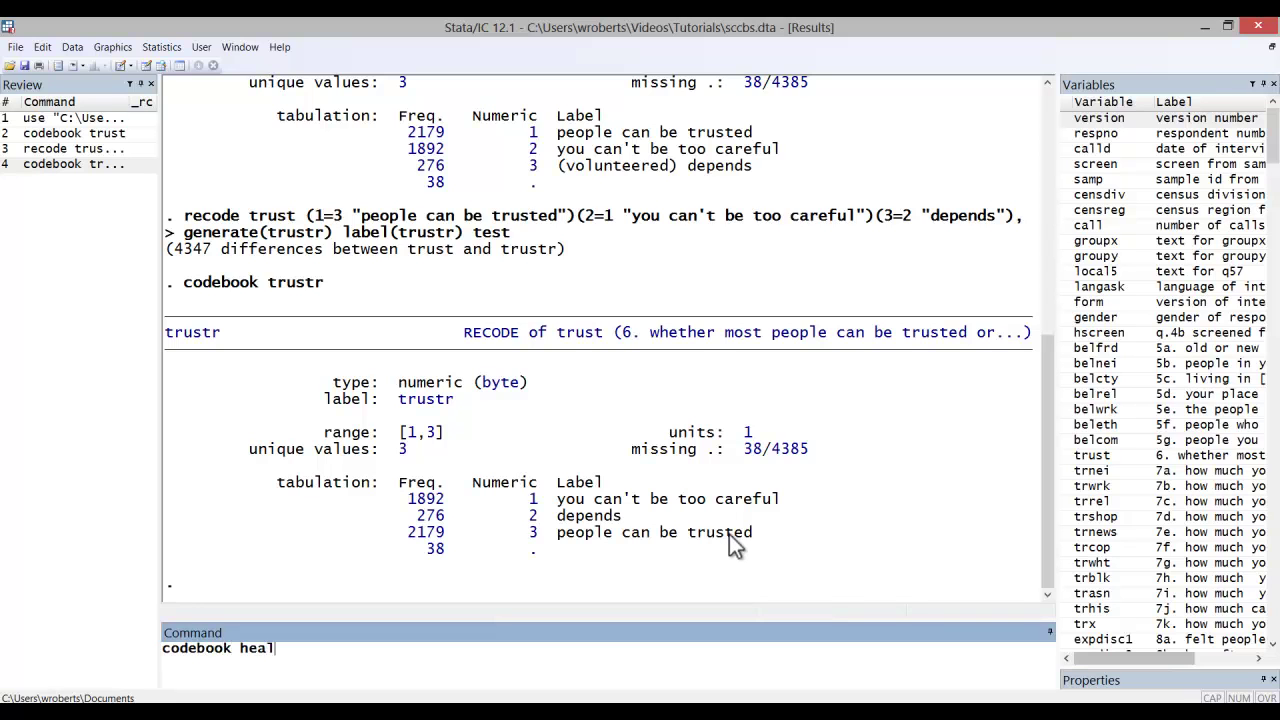
key("Return")
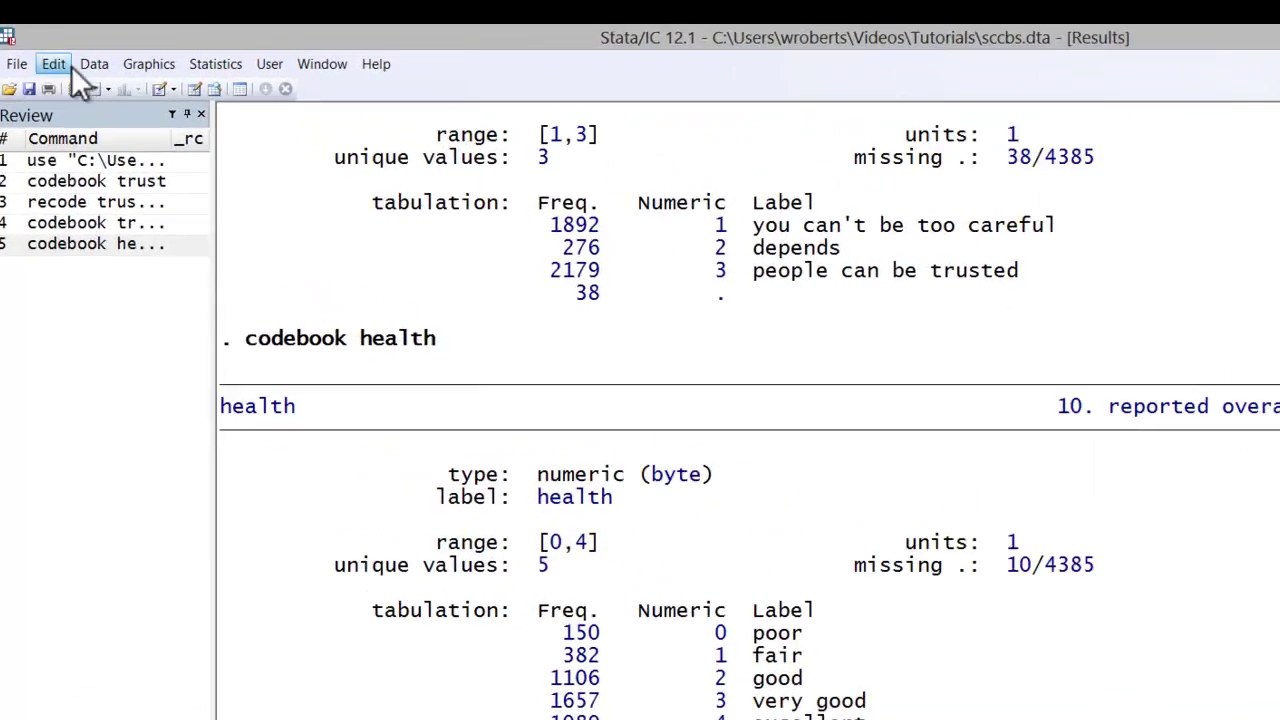
- Open the Recode categorical variable dialog with health as the variable to recode
left_click(72, 47)
mouse_move(138, 172)
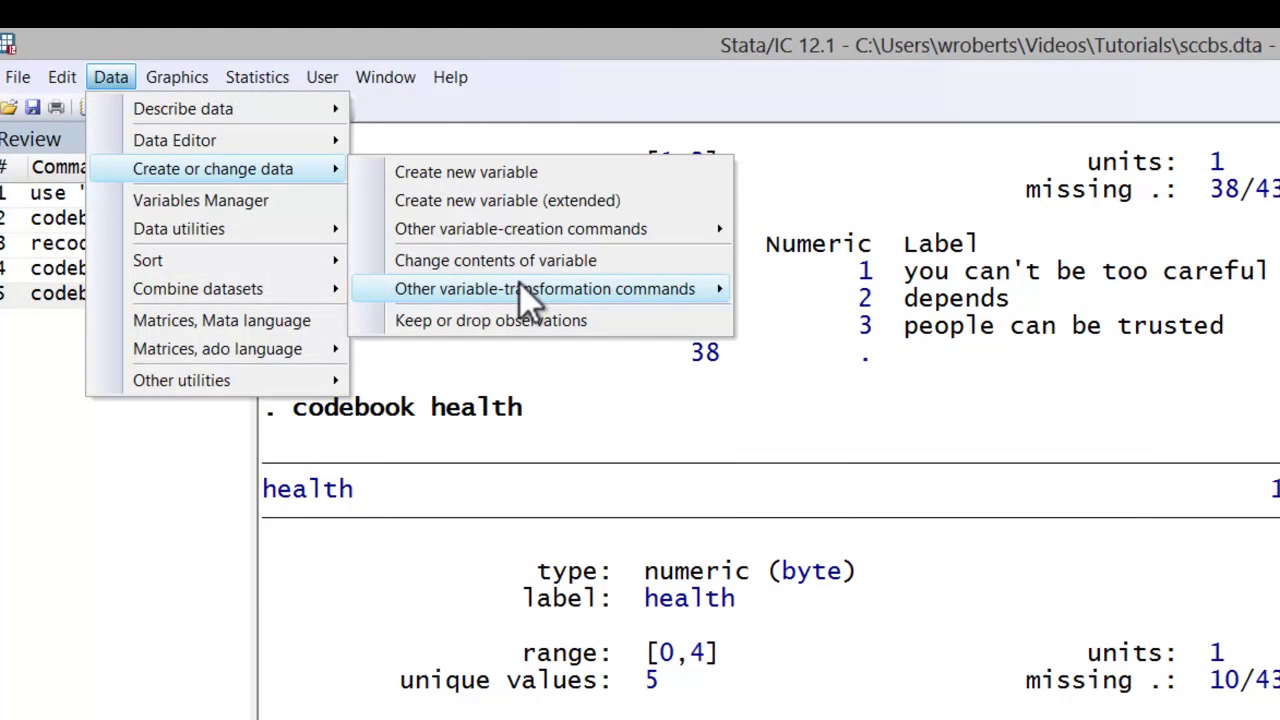
mouse_move(521, 289)
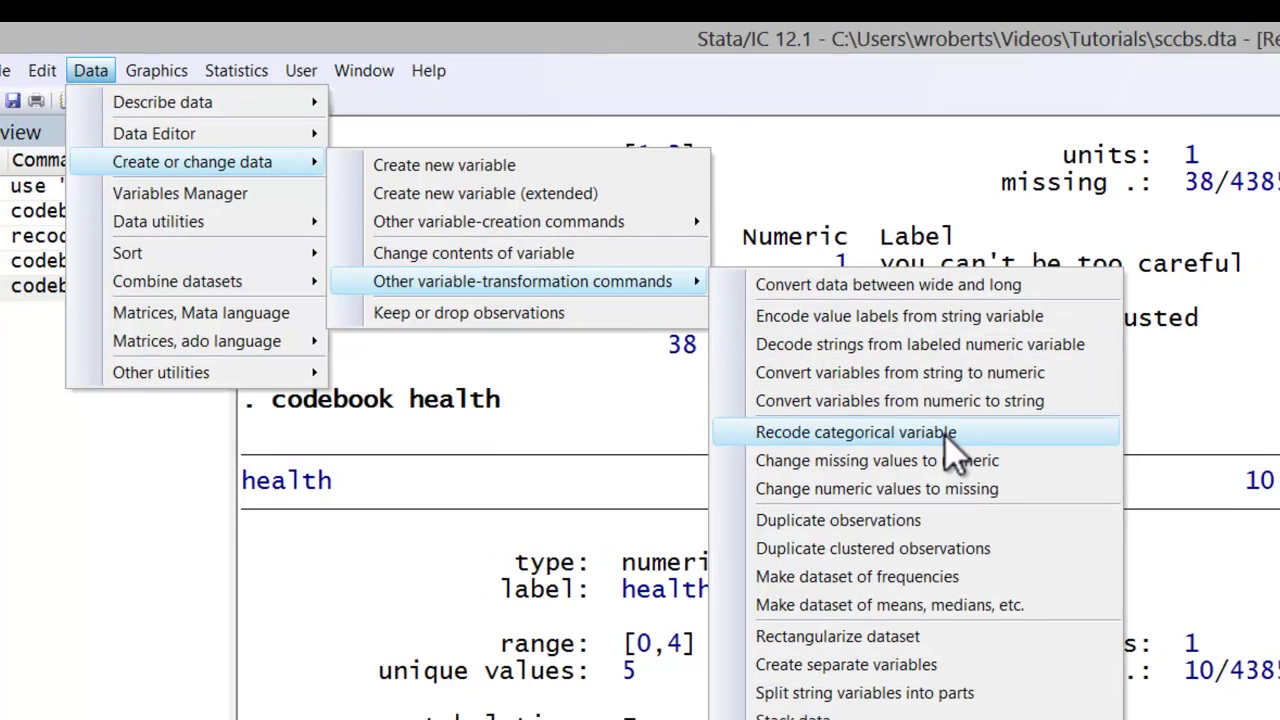
left_click(952, 446)
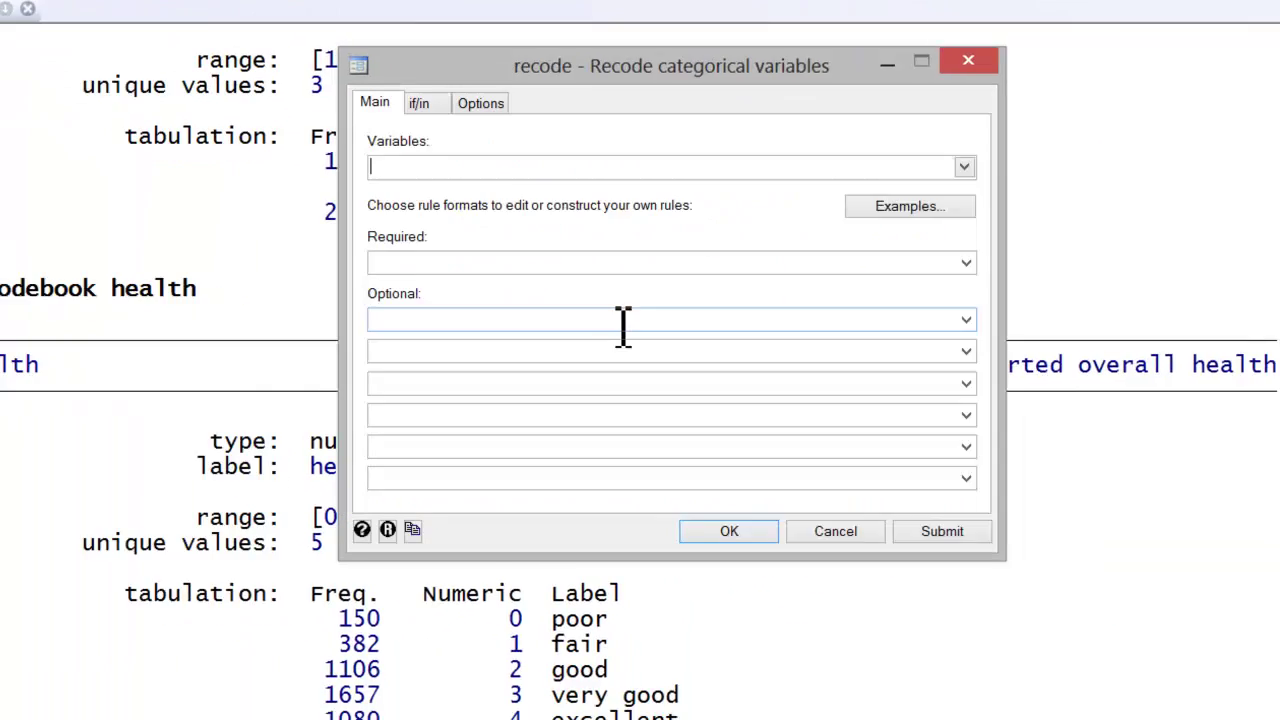
left_click(367, 149)
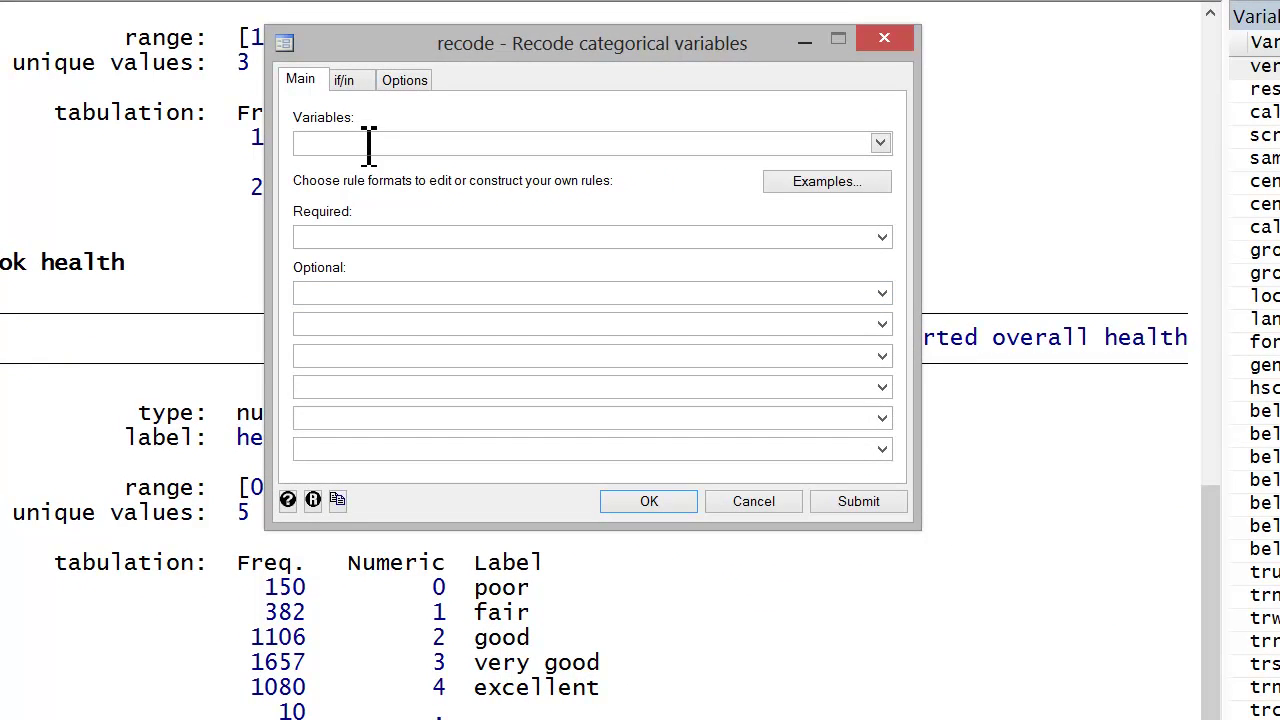
type("health")
key("Tab")
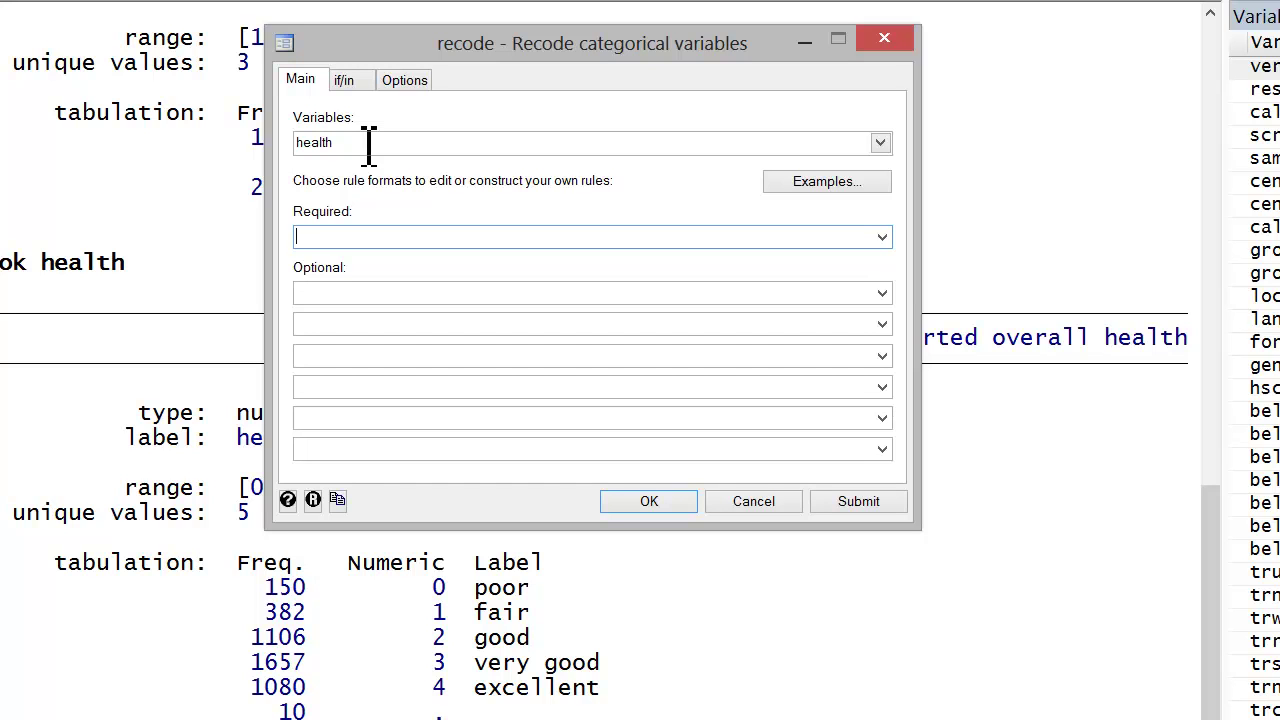
- Enter the rules (0 1=1 "diminished health")(2/4=0 "healthy")
type("(")
type("0 1=1 \"diinishe")
key("BackSpace")
key("BackSpace")
key("BackSpace")
key("BackSpace")
key("BackSpace")
key("BackSpace")
type("minished health\")")
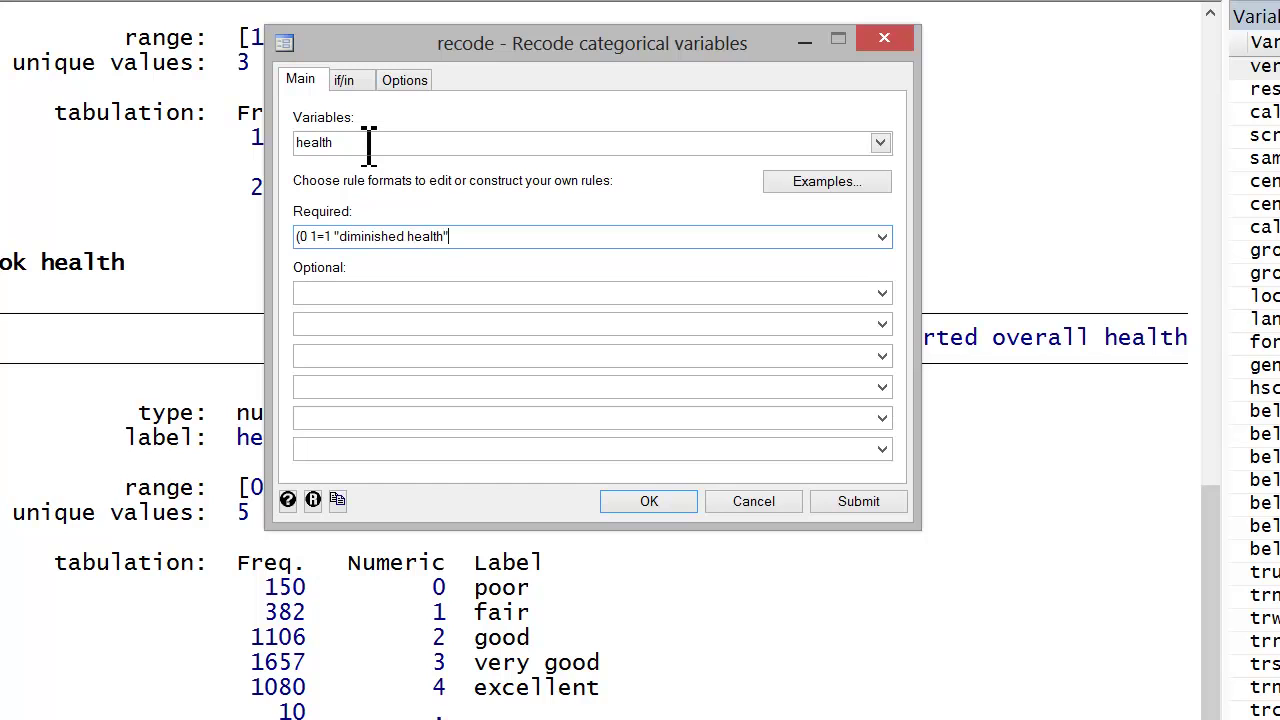
type("(2/4=0 \"healthy\")")
- Generate new variable dimhlth with value label dimhlth, test rules, and run the recode
left_click(403, 81)
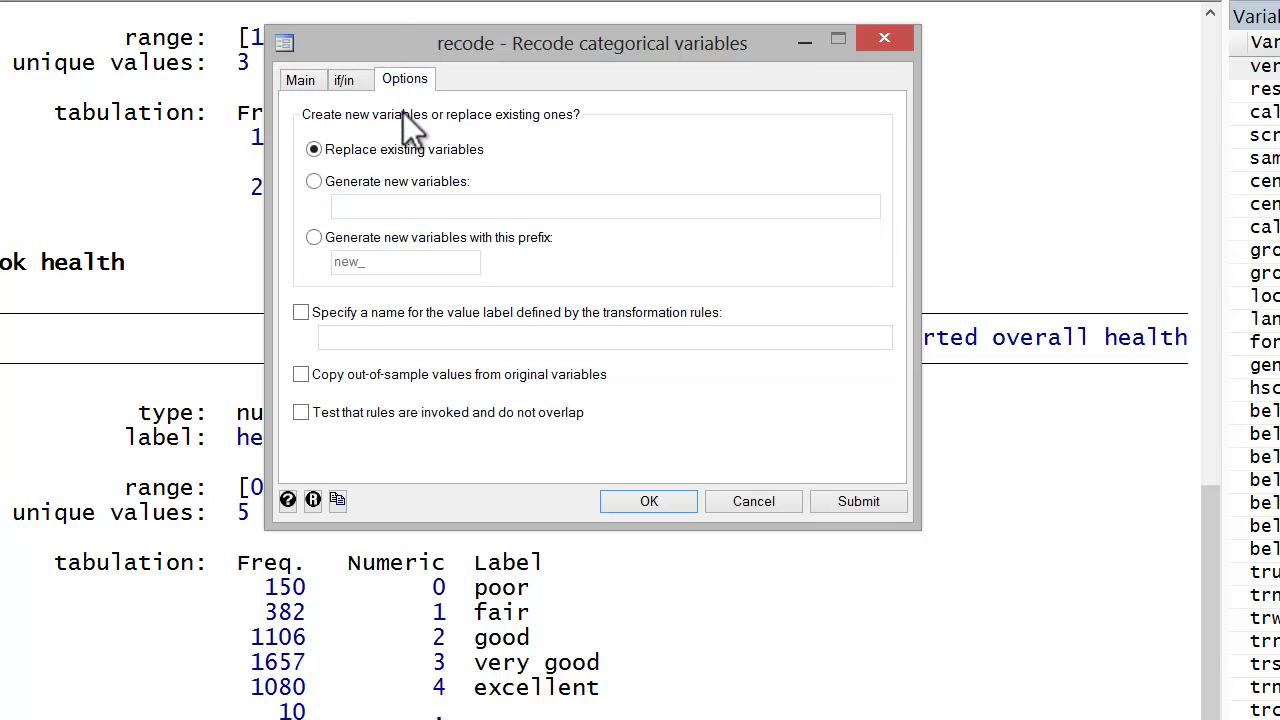
left_click(316, 182)
left_click(379, 207)
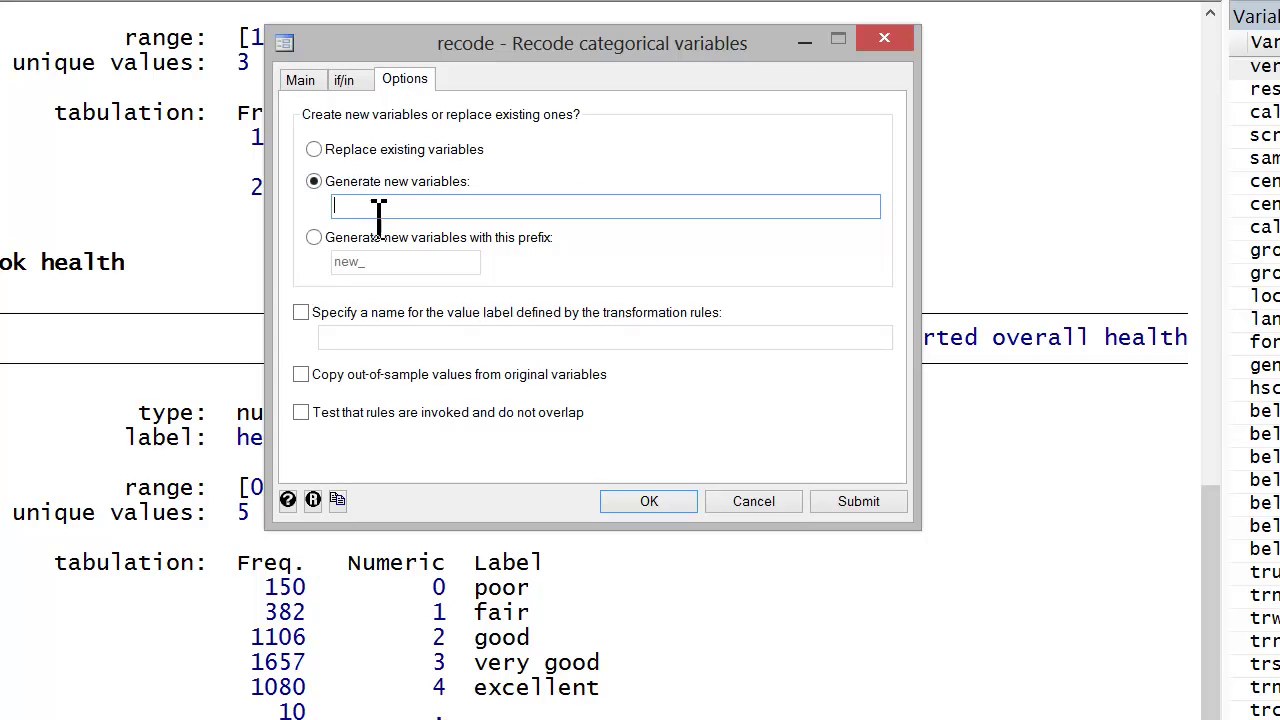
type("dimhlth")
left_click(301, 312)
left_click(369, 340)
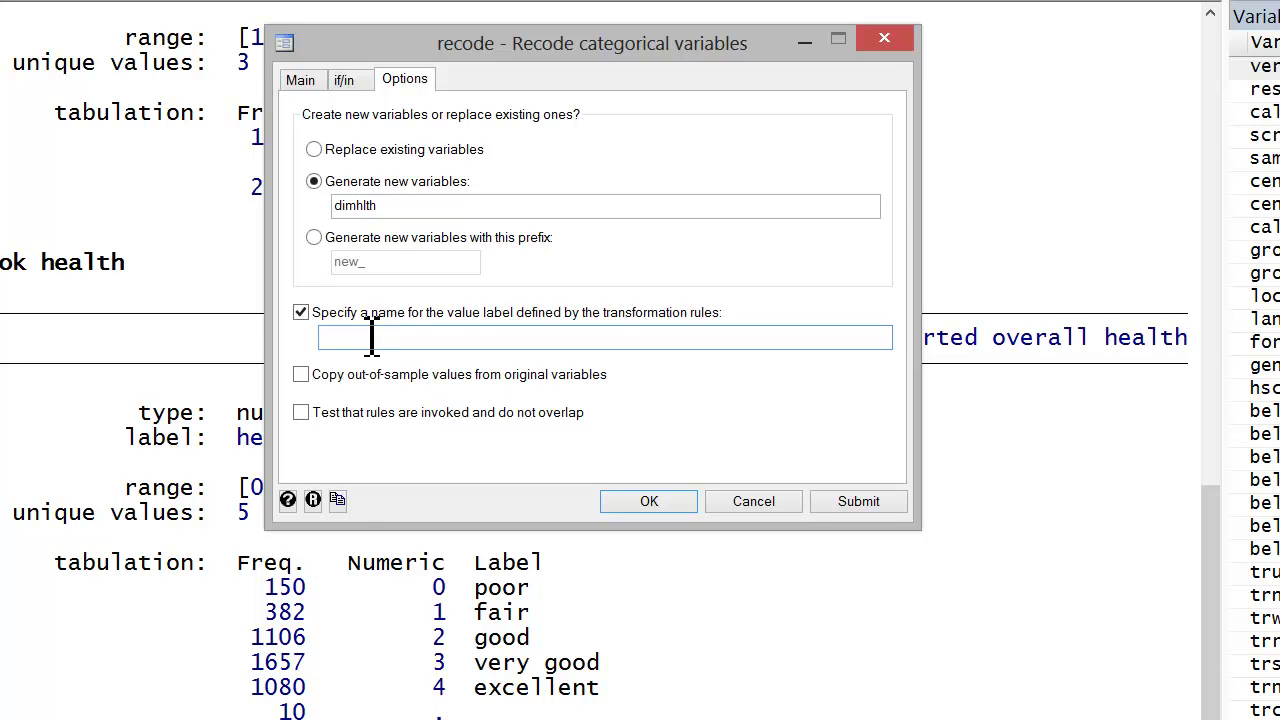
type("dimhlth")
left_click(302, 413)
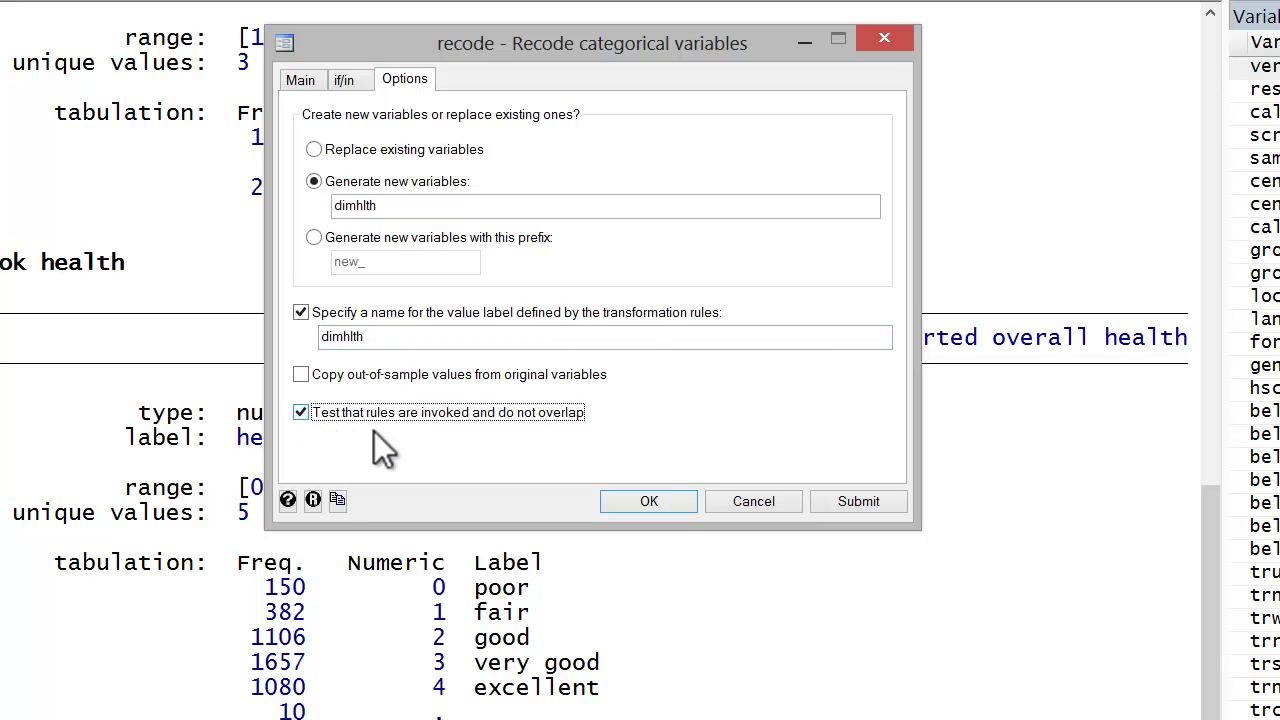
left_click(669, 504)
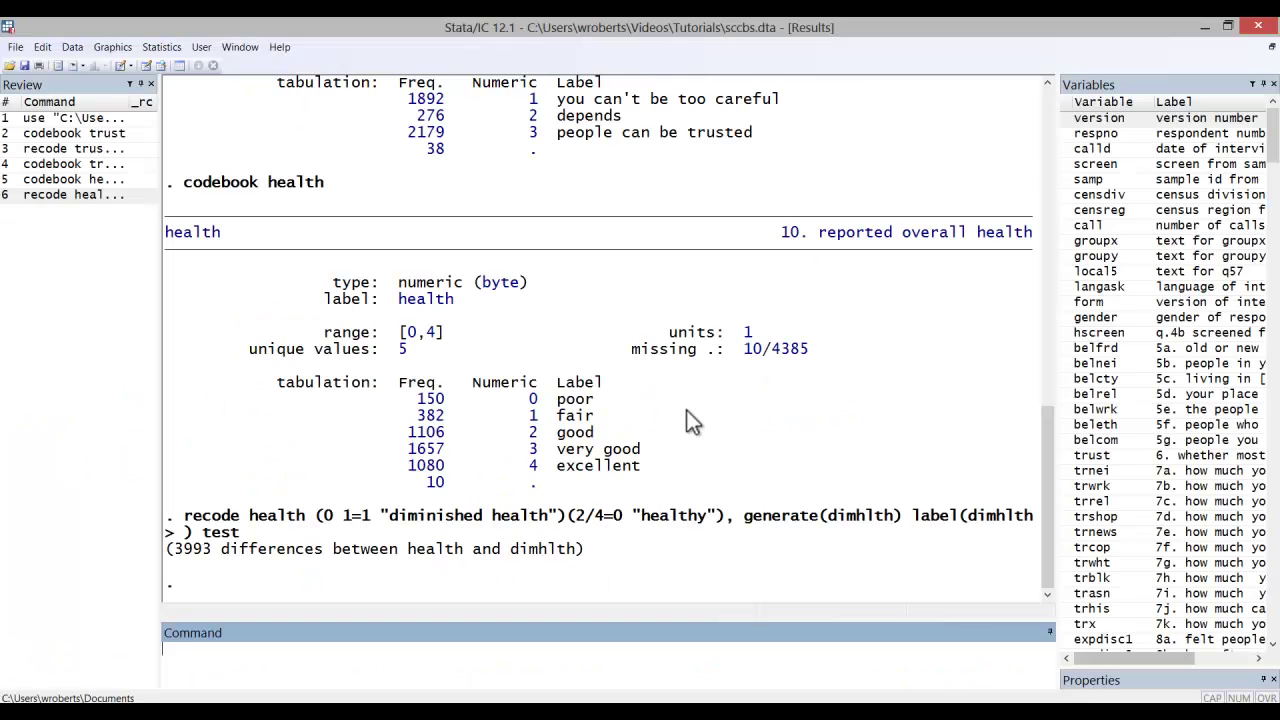
- Run codebook dimhlth to confirm 3843 healthy and 532 diminished health cases
type("codebook dimhlth")
key("Return")
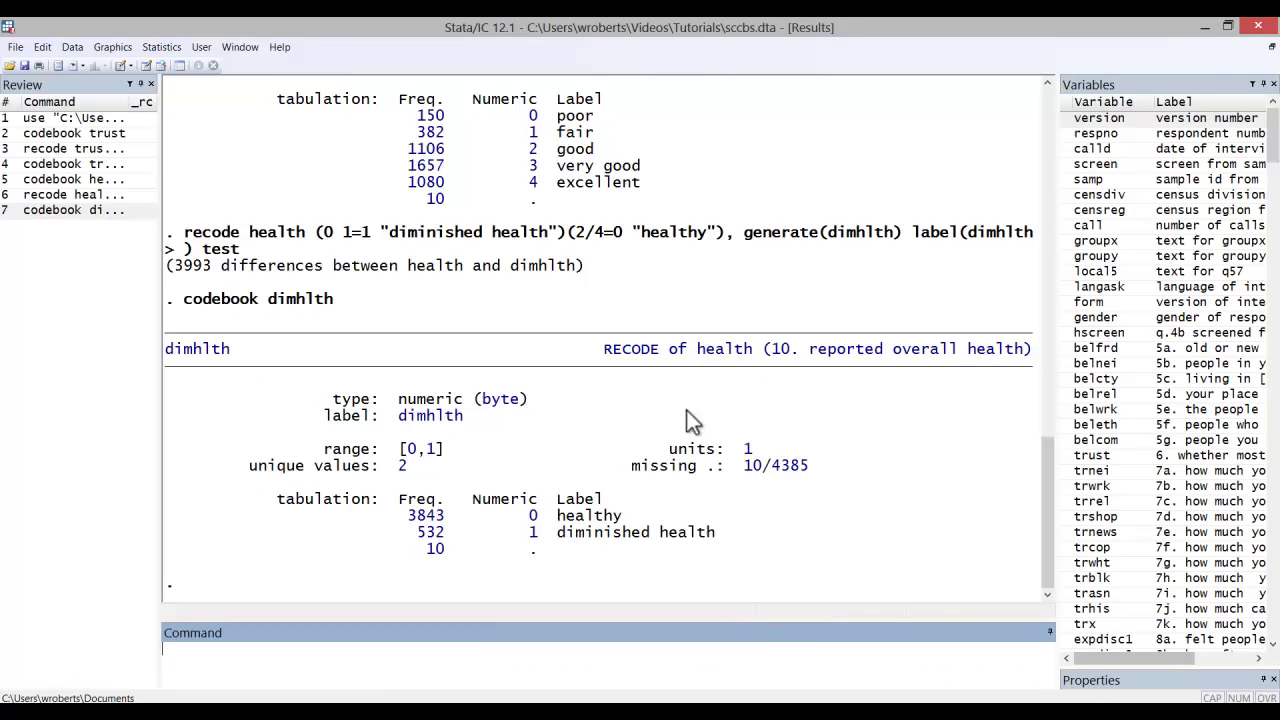